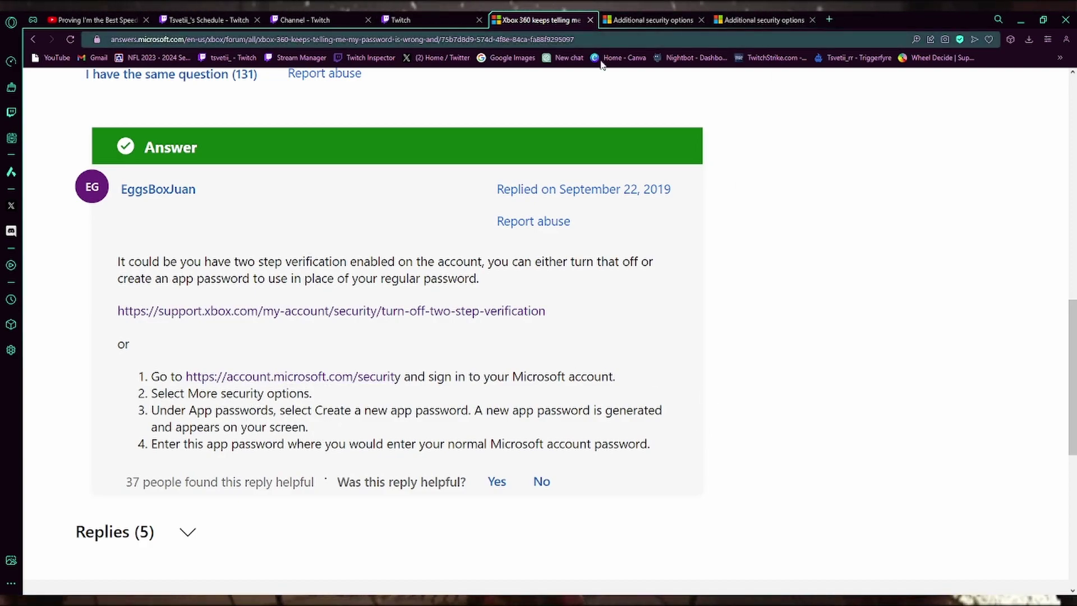
- Switch to the account.microsoft.com tab to reach the account security page
click(638, 17)
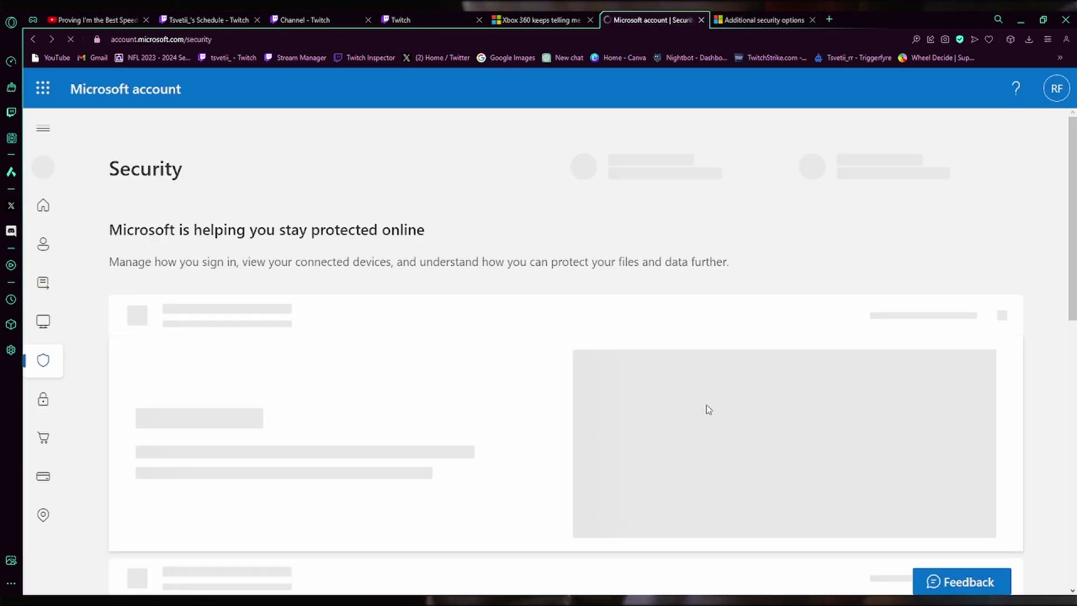
scroll(717, 328, down, 1)
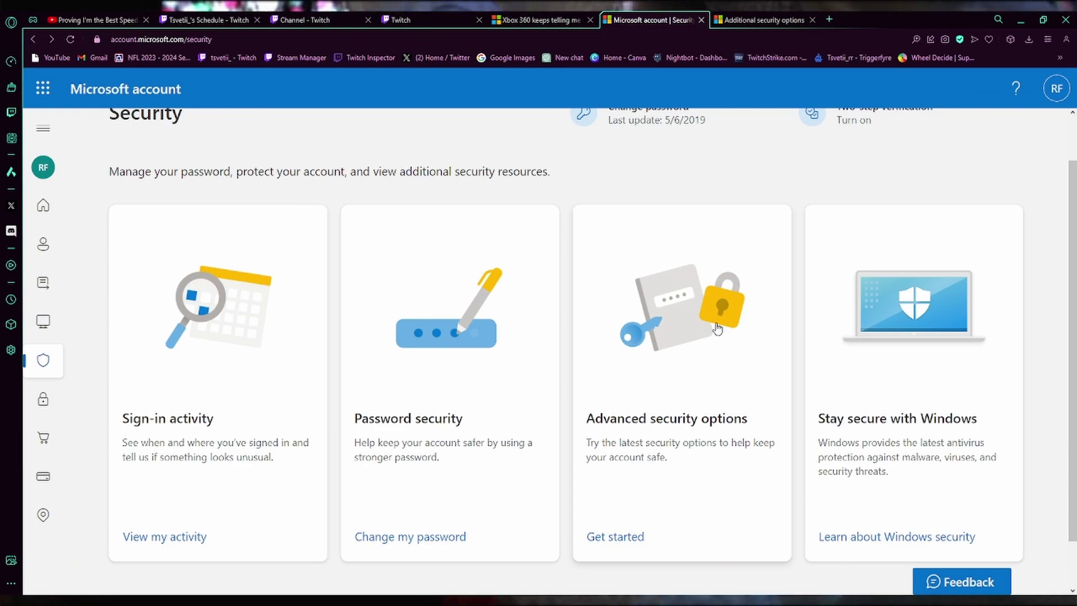
scroll(698, 354, down, 1)
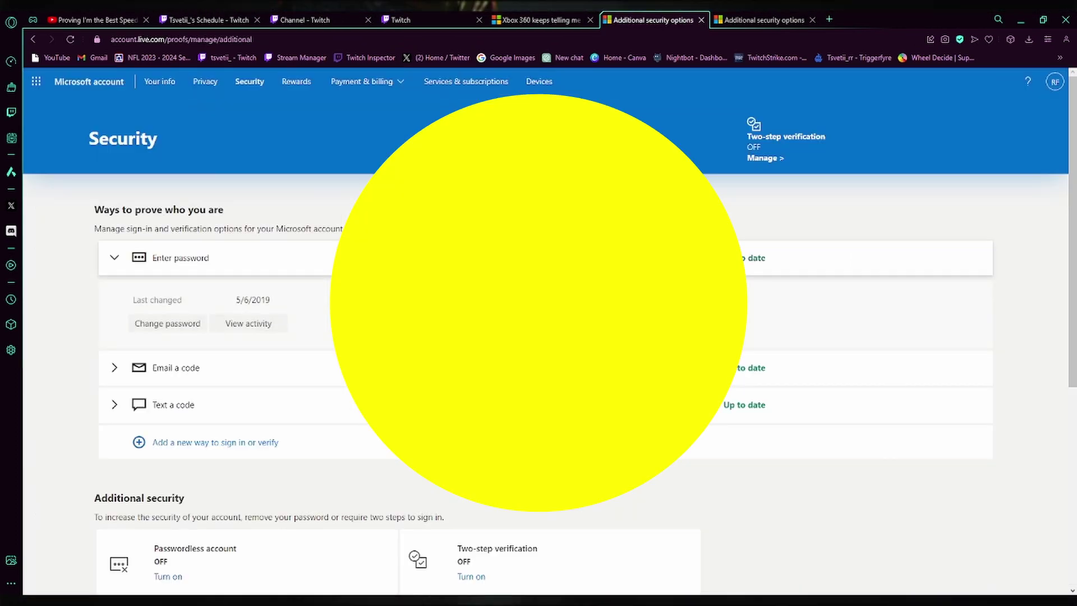
scroll(538, 303, down, 1)
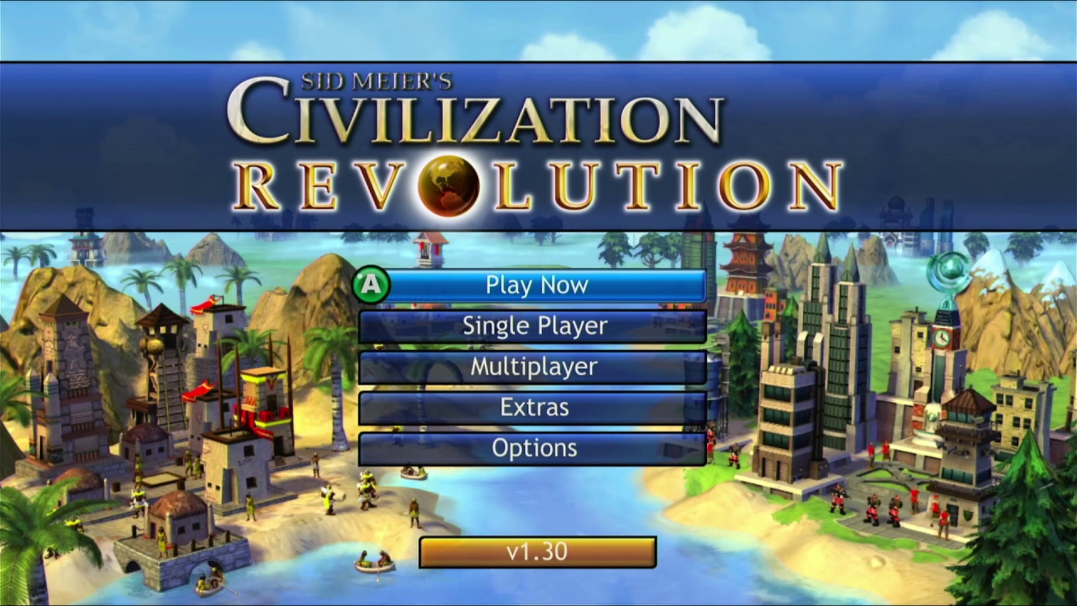
- Browse the Single Player leader roster, including Elizabeth of the English, then back out to the main menu
key(Down)
key(Return)
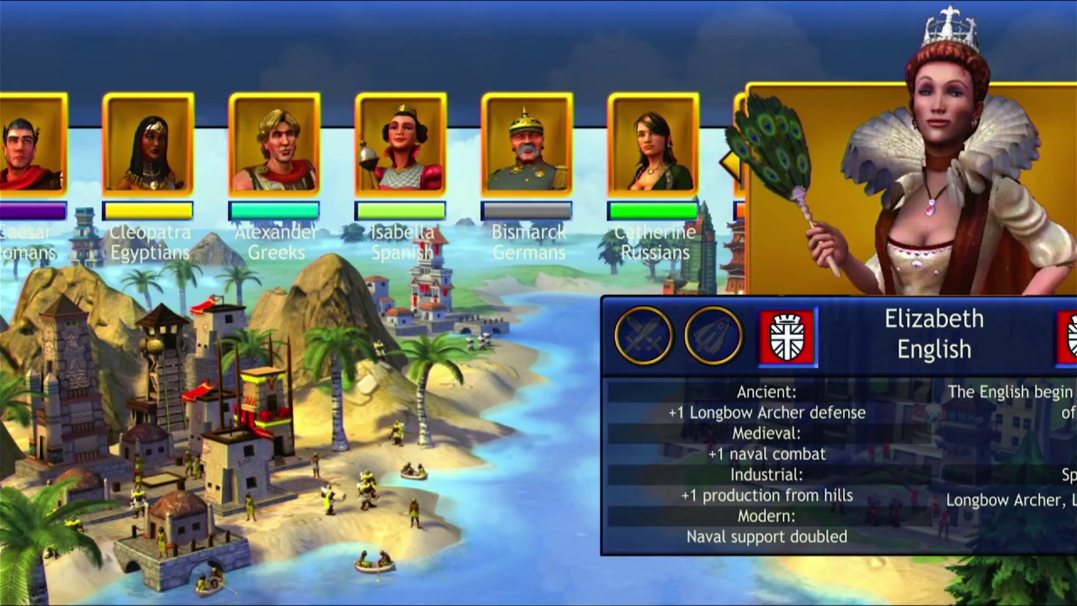
key(Left)
key(Left)
key(Escape)
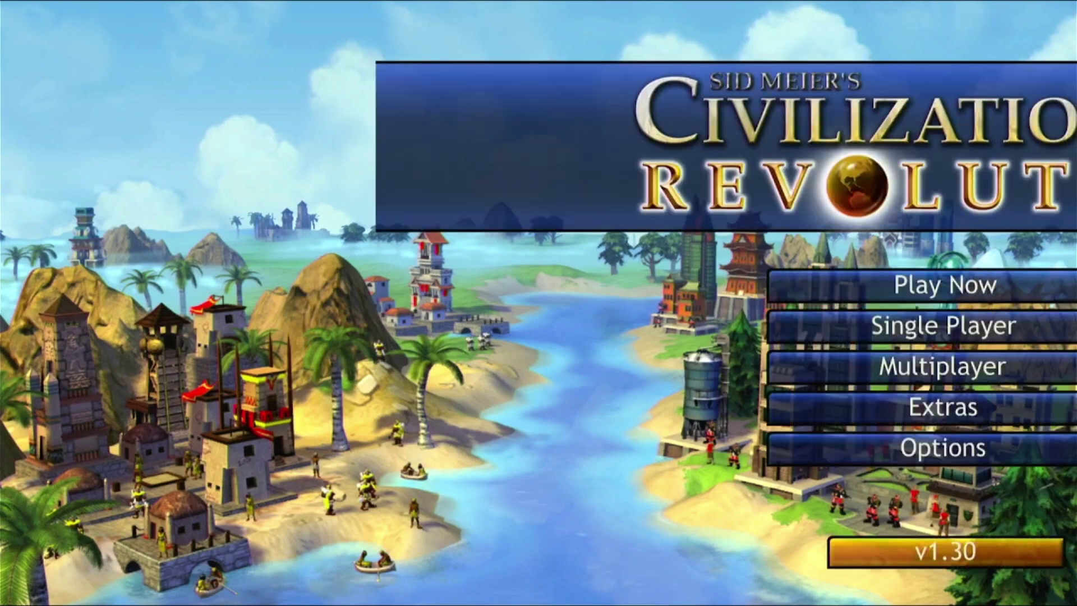